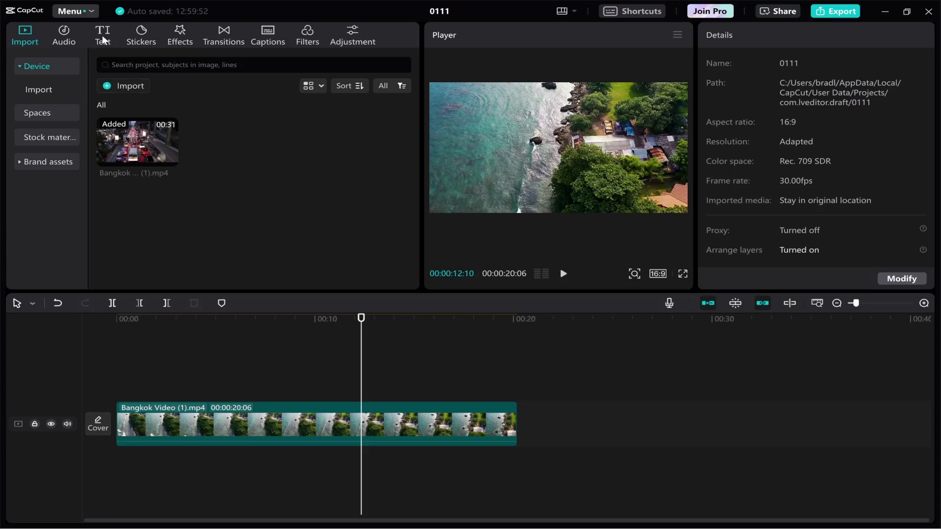
Step: Add a default text clip above the Bangkok video at the start of the timeline
left_click(103, 39)
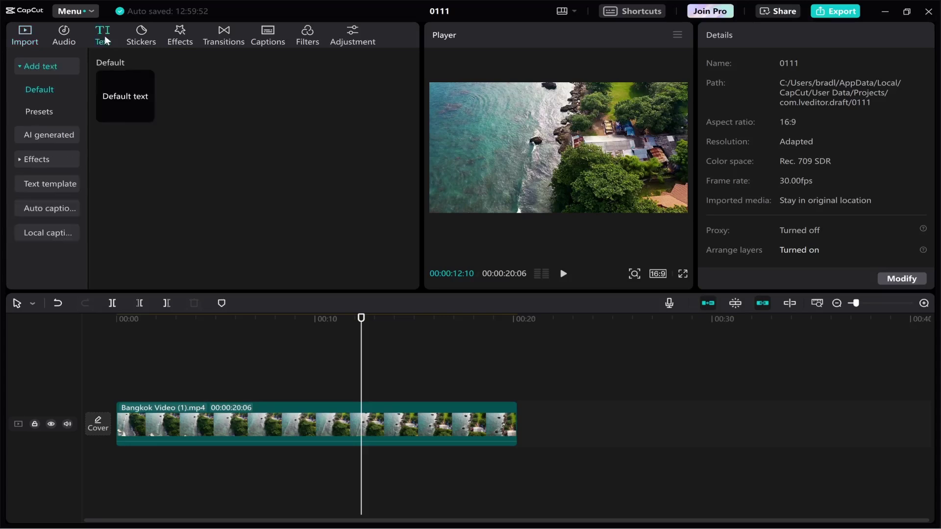
left_click_drag(120, 98, 140, 392)
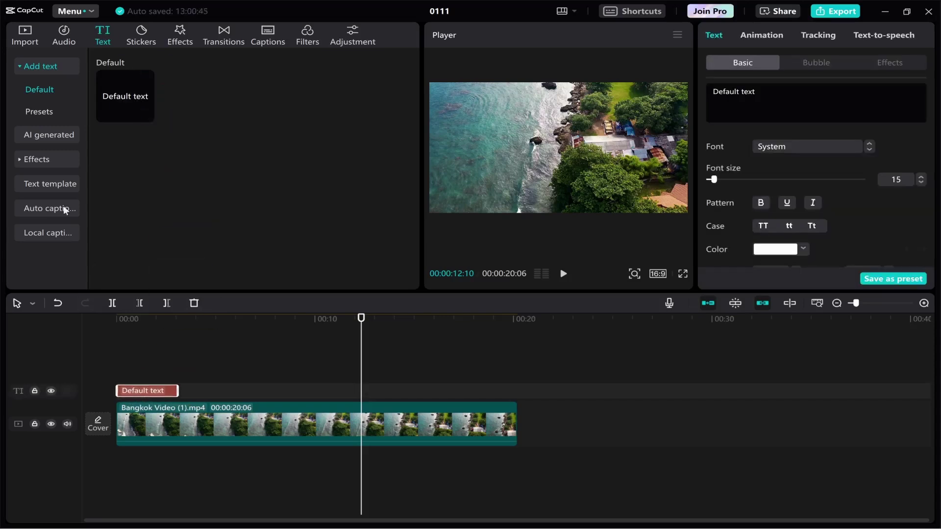
left_click(44, 162)
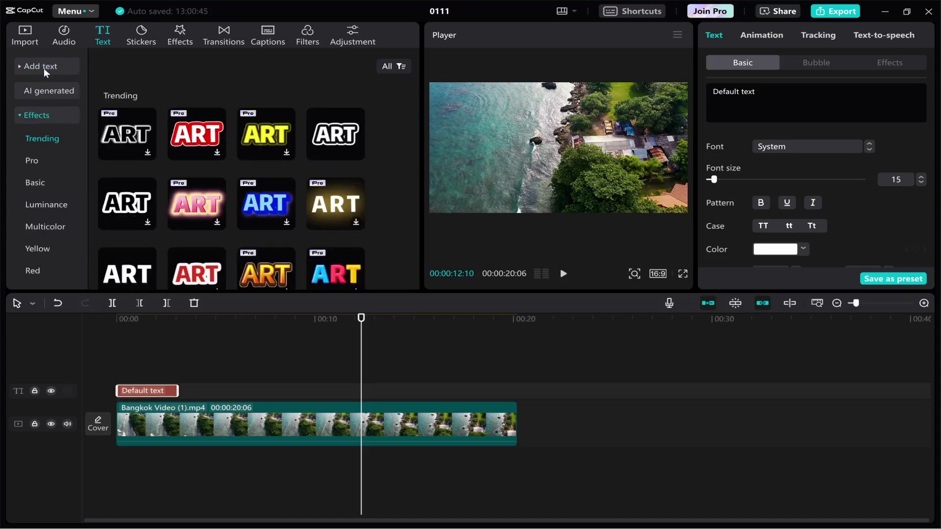
Step: Replace the text clip's placeholder wording with "KnowledgeBase"
left_click(144, 319)
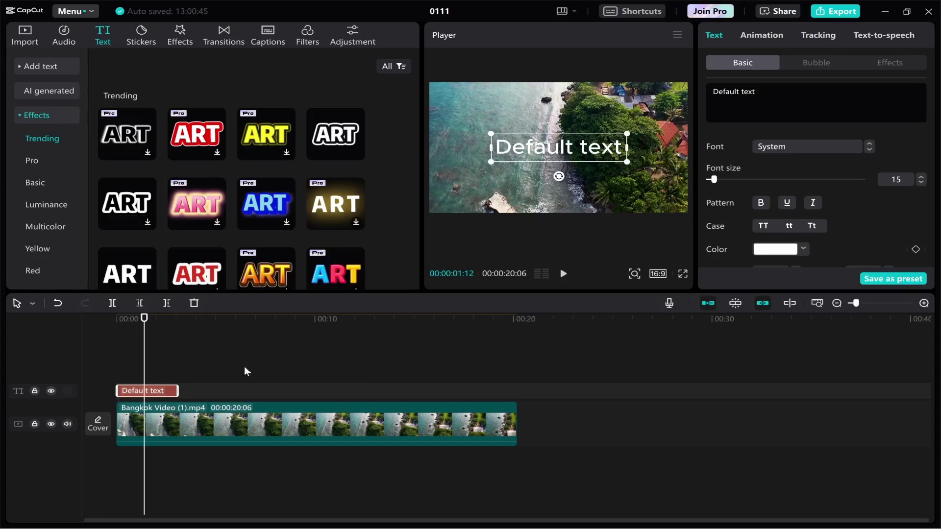
double_click(509, 148)
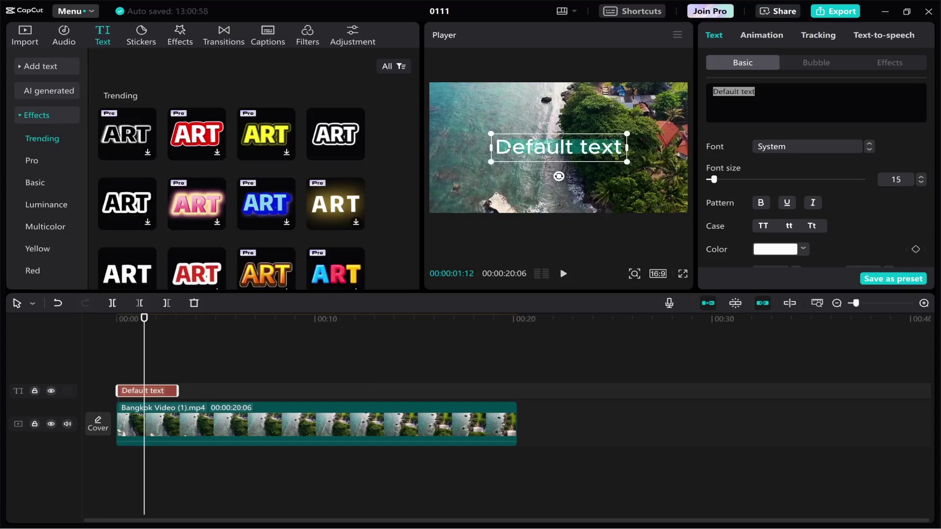
type("Knowle")
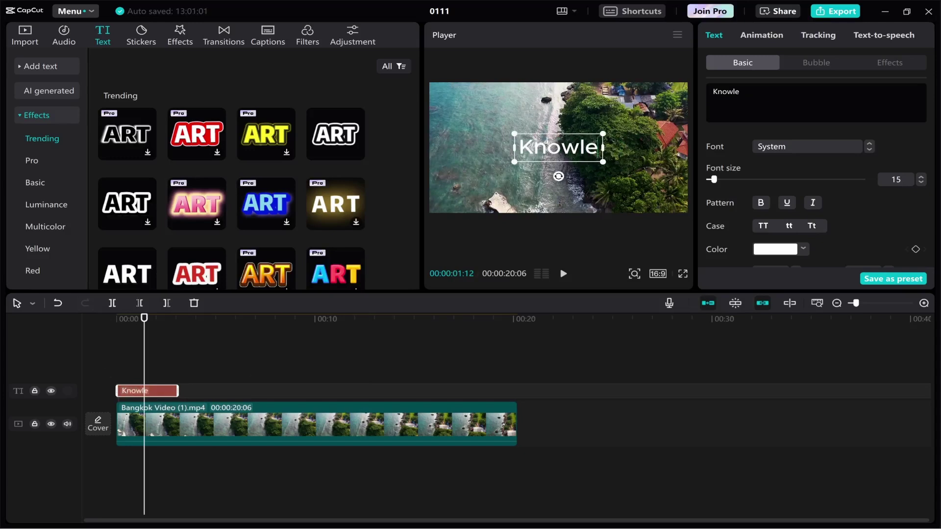
type("dgeBase")
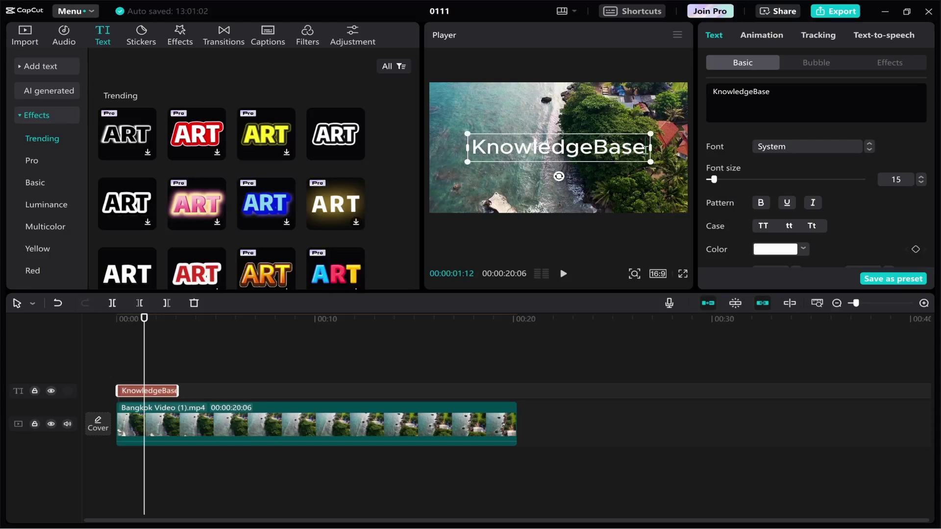
Step: Change the font of the whole KnowledgeBase text to Basico
key("ctrl+a")
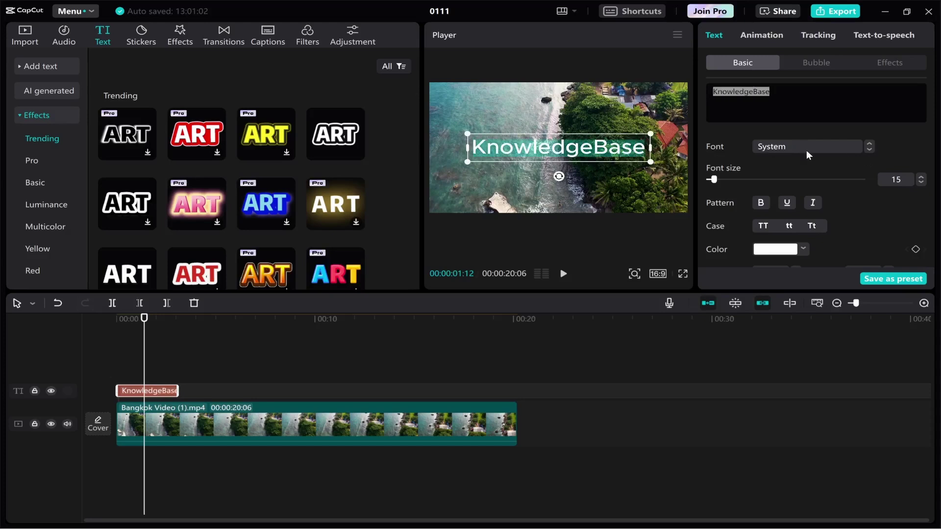
left_click(797, 148)
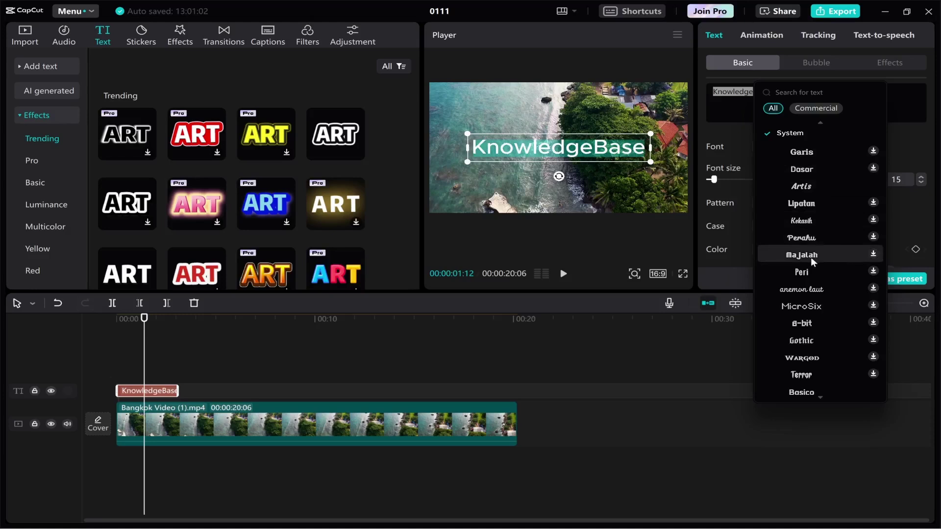
scroll(808, 272, "down", 1)
scroll(803, 267, "down", 1)
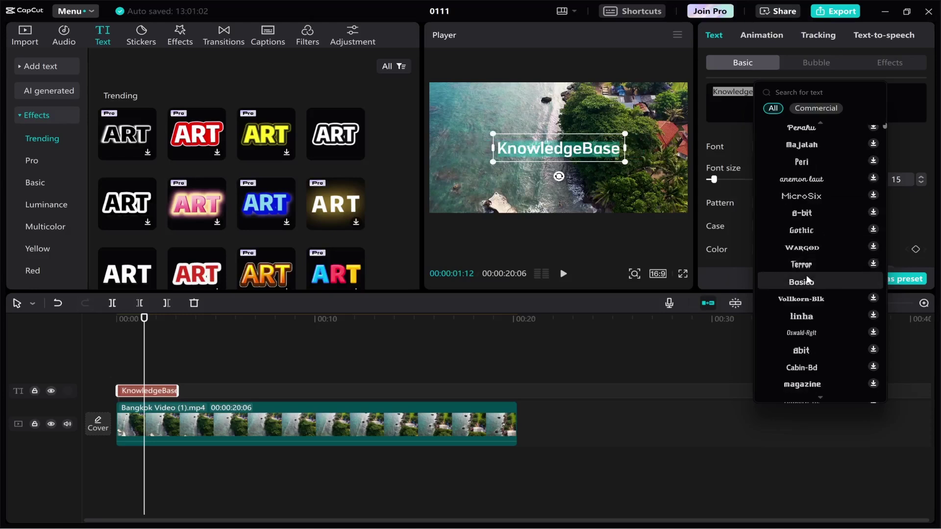
left_click(805, 281)
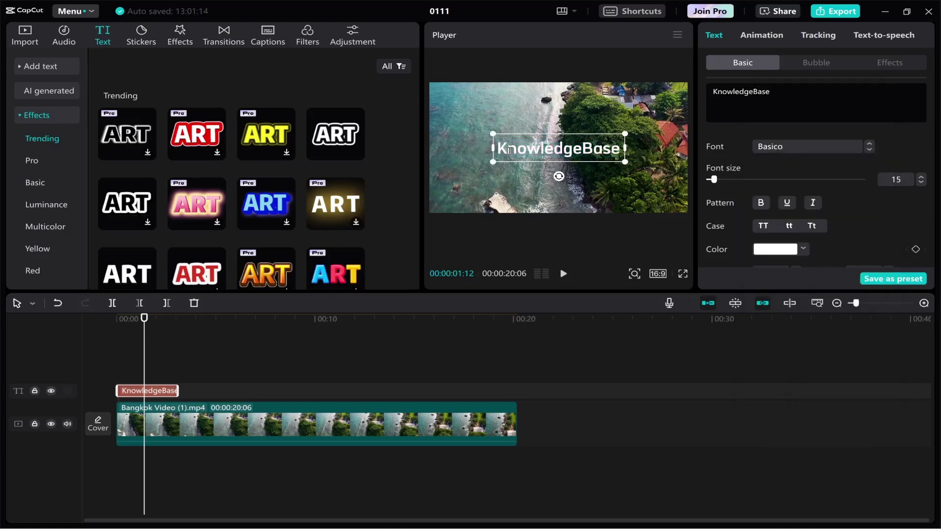
Step: Make the KnowledgeBase text bold and set its font size to 29
left_click_drag(499, 148, 633, 148)
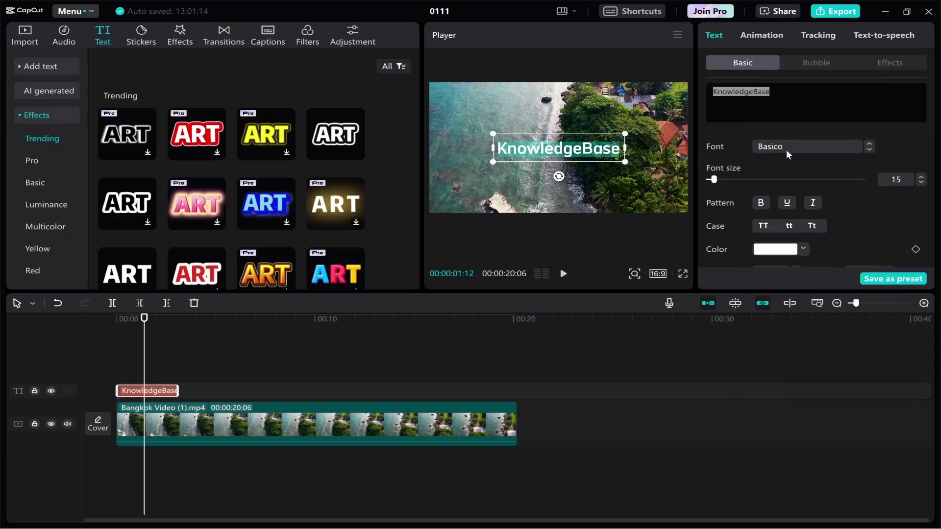
left_click(760, 207)
left_click_drag(722, 183, 722, 182)
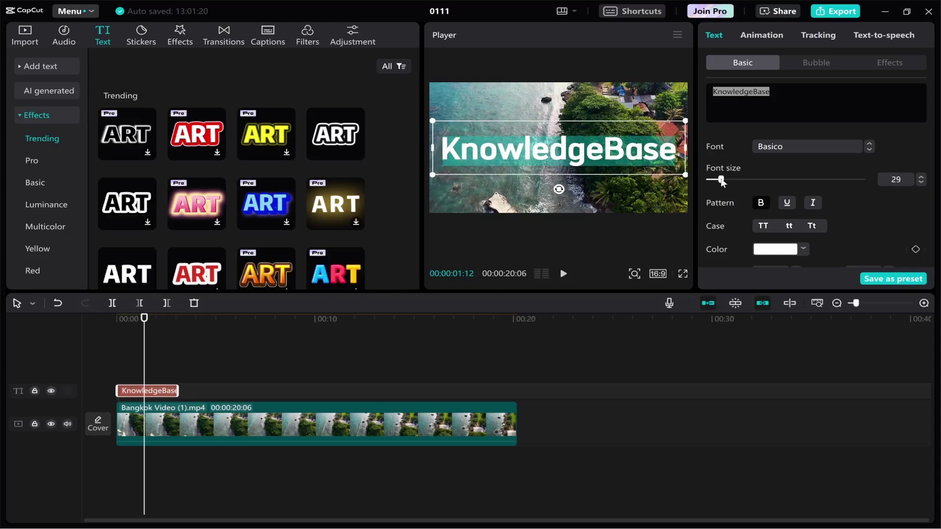
left_click(577, 405)
left_click(150, 325)
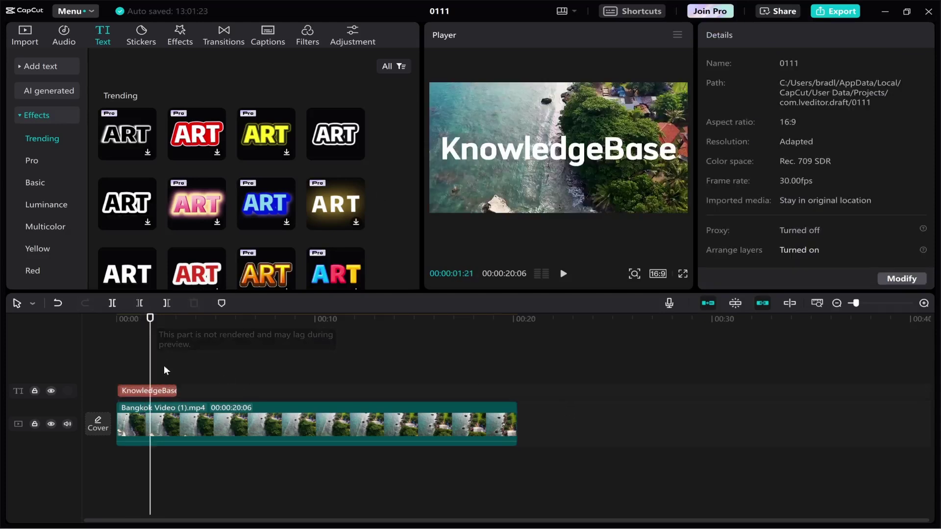
Step: Lower the opacity of the KnowledgeBase text clip to 24%
left_click(161, 392)
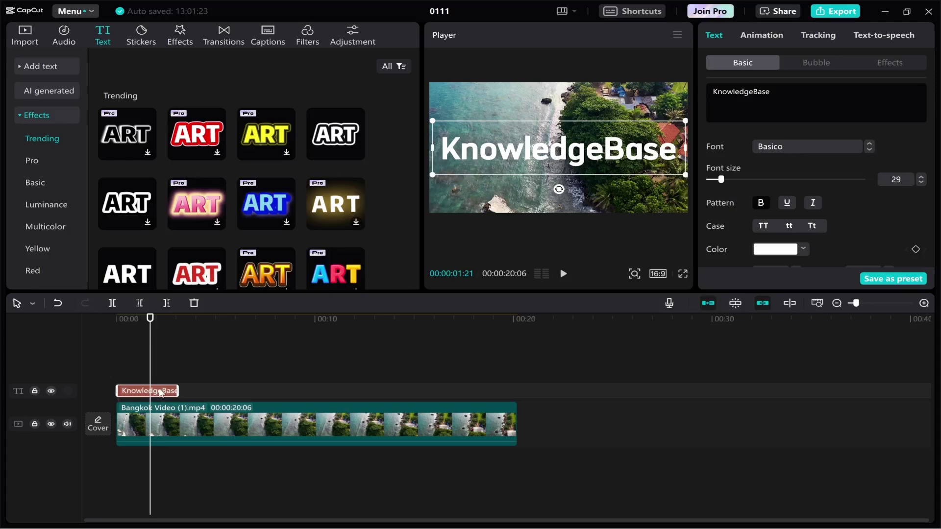
scroll(848, 204, "down", 5)
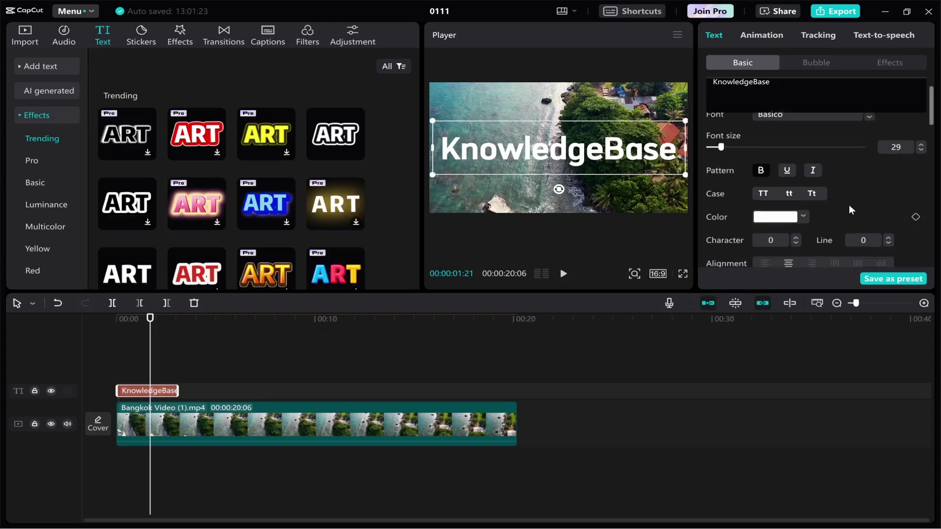
scroll(852, 201, "down", 6)
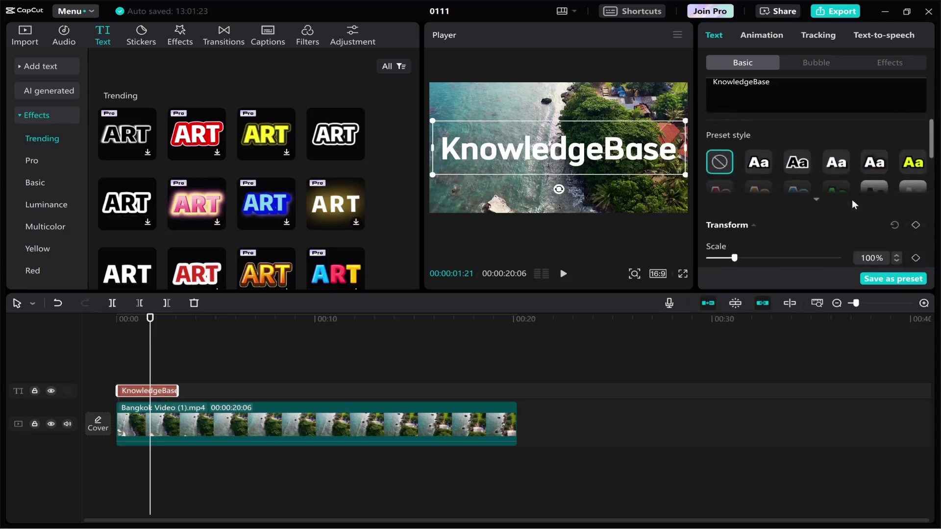
scroll(847, 209, "up", 3)
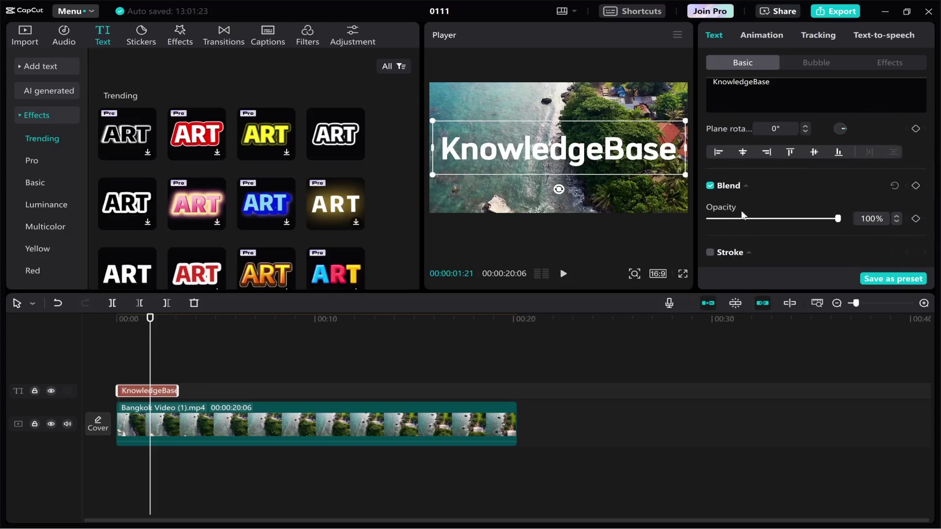
left_click_drag(837, 218, 739, 223)
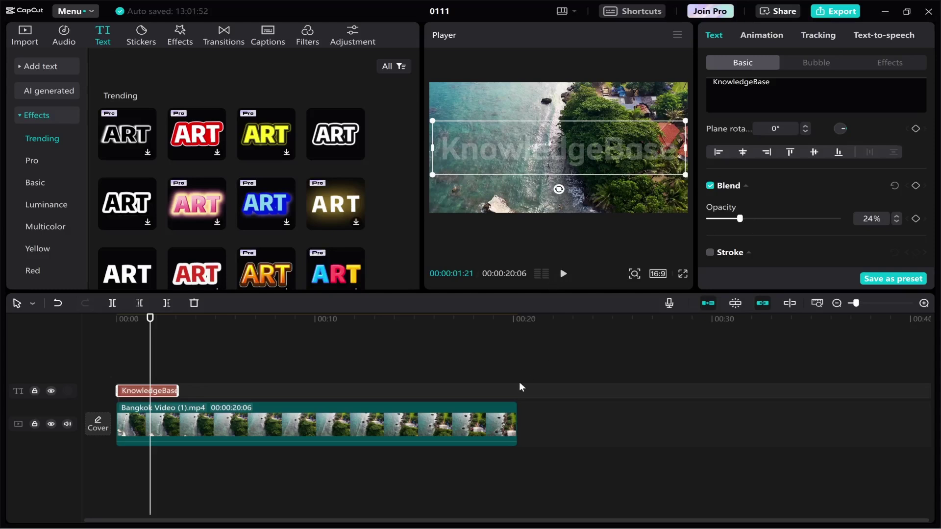
scroll(874, 162, "up", 10)
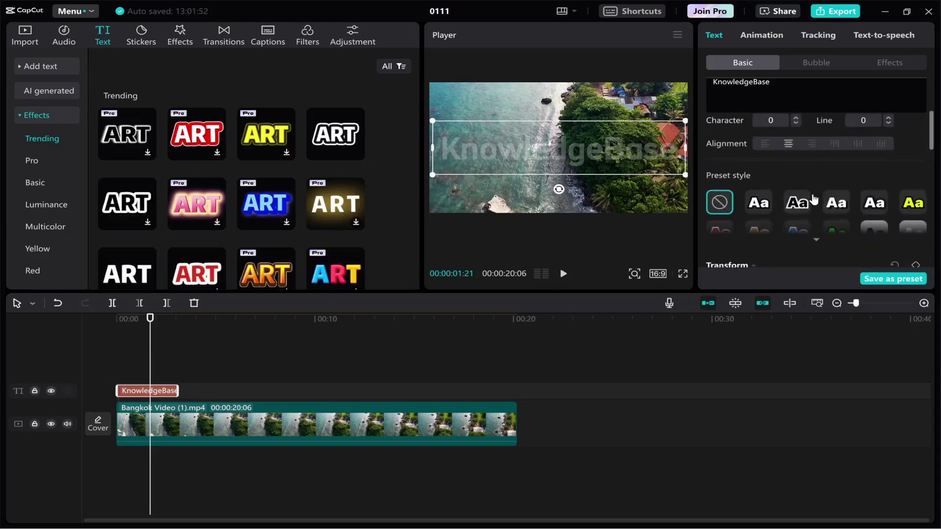
scroll(800, 192, "up", 2)
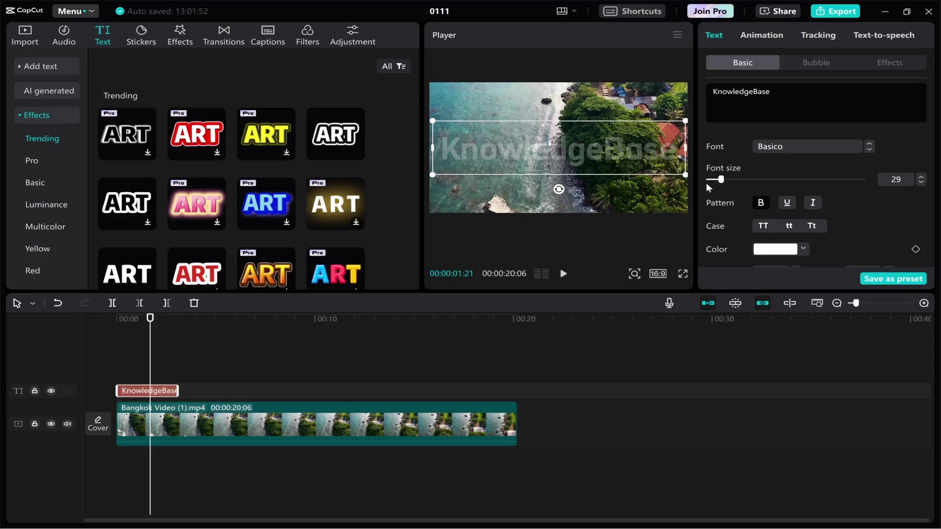
scroll(865, 204, "down", 10)
scroll(865, 204, "up", 1)
scroll(765, 209, "down", 8)
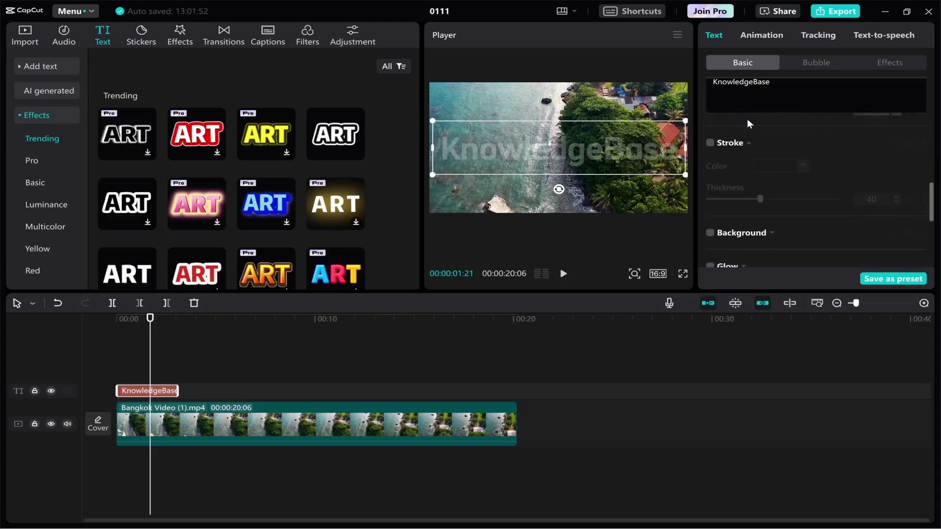
scroll(750, 160, "up", 1)
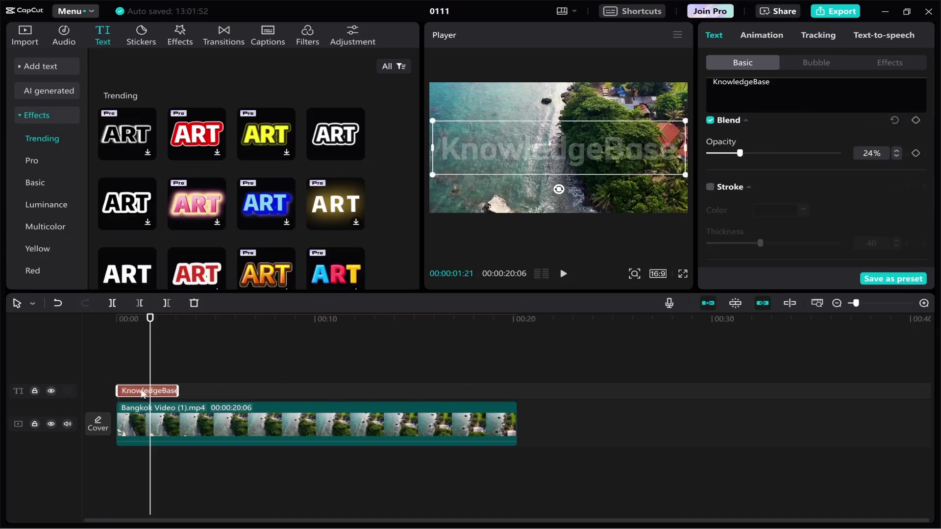
Step: Extend the KnowledgeBase text clip to span the full length of the video clip, starting at 00:00:00:00
left_click_drag(177, 391, 515, 391)
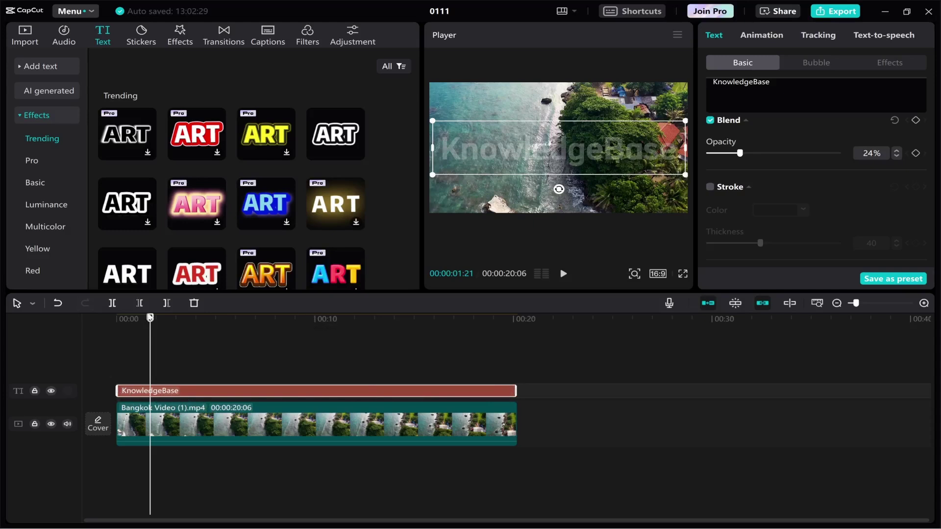
left_click_drag(150, 320, 103, 316)
left_click_drag(117, 391, 96, 391)
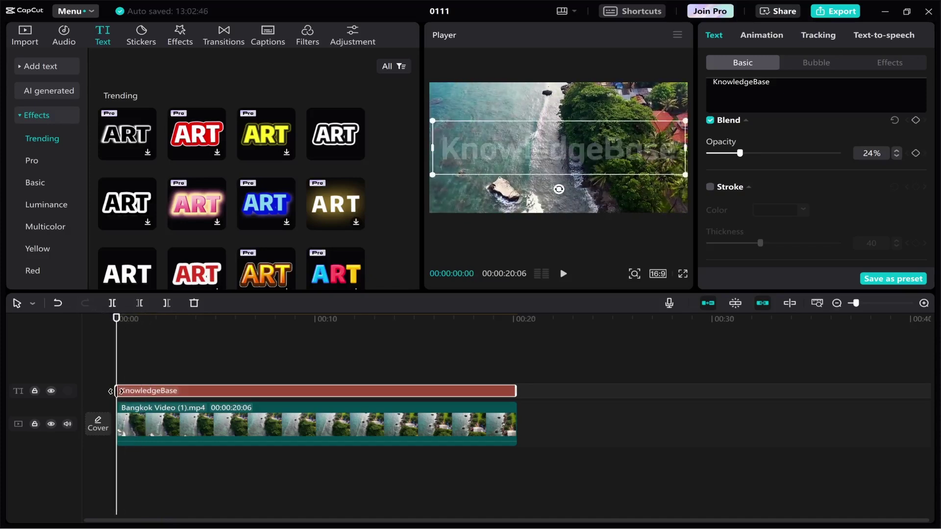
Step: Move the text to the upper edge of the video frame, at Y 632, and add a position keyframe at 00:00:00:00
left_click_drag(572, 147, 579, 112)
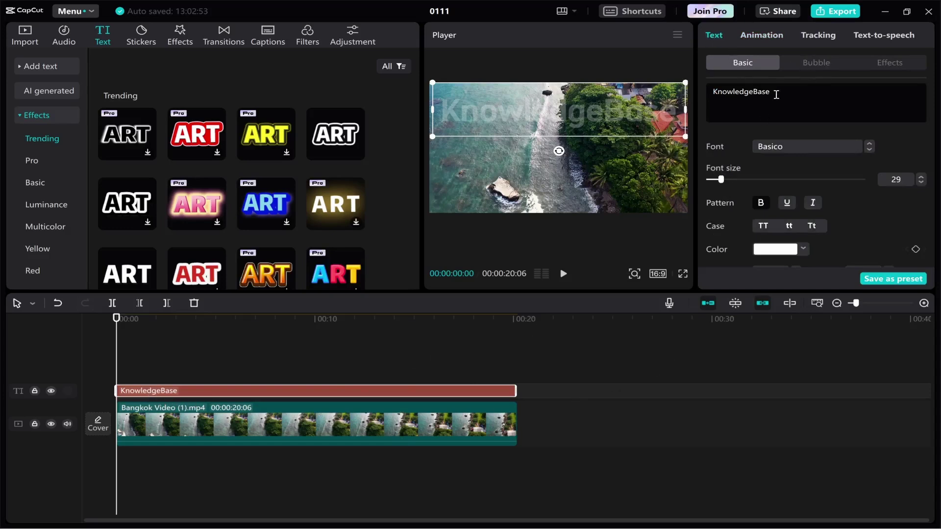
scroll(880, 136, "down", 3)
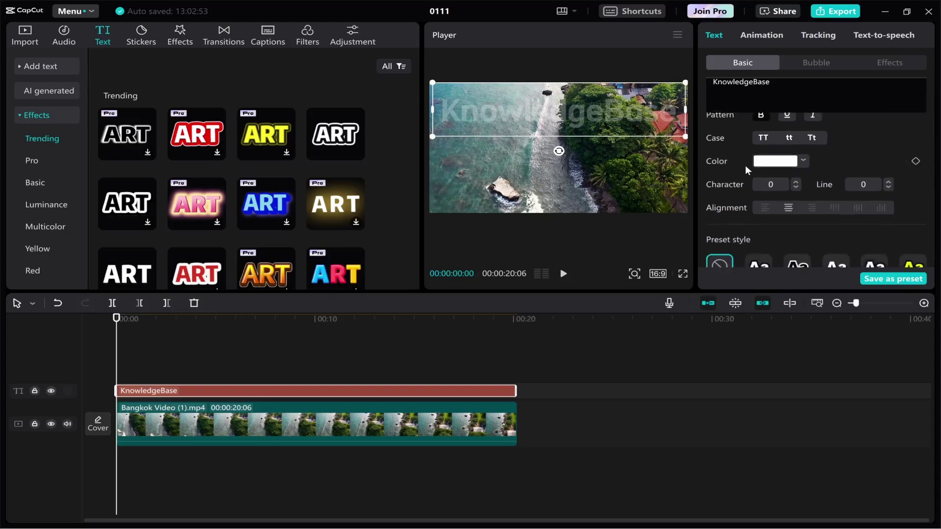
scroll(791, 164, "down", 5)
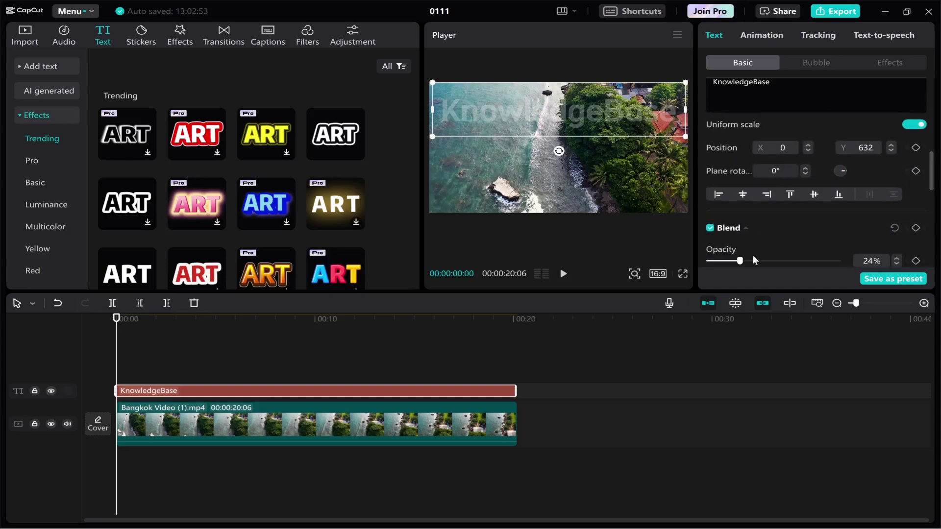
scroll(754, 247, "up", 5)
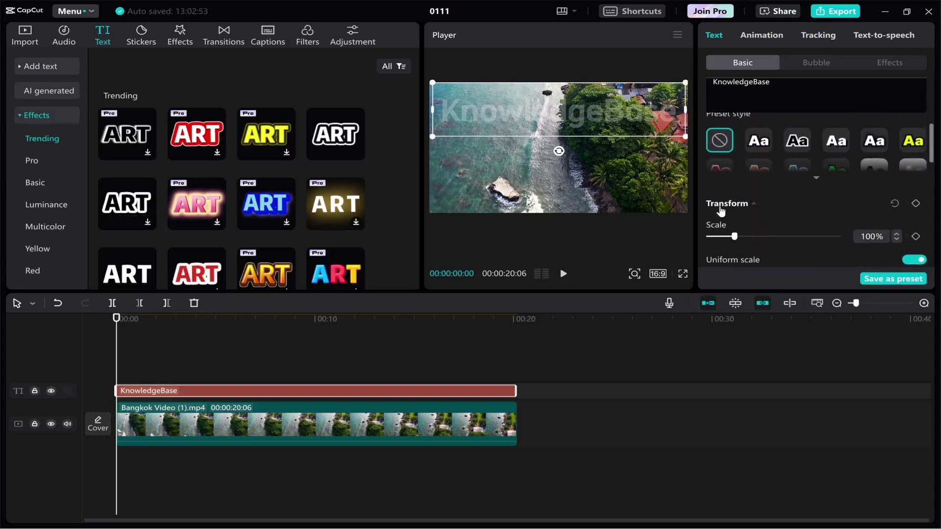
scroll(761, 220, "down", 3)
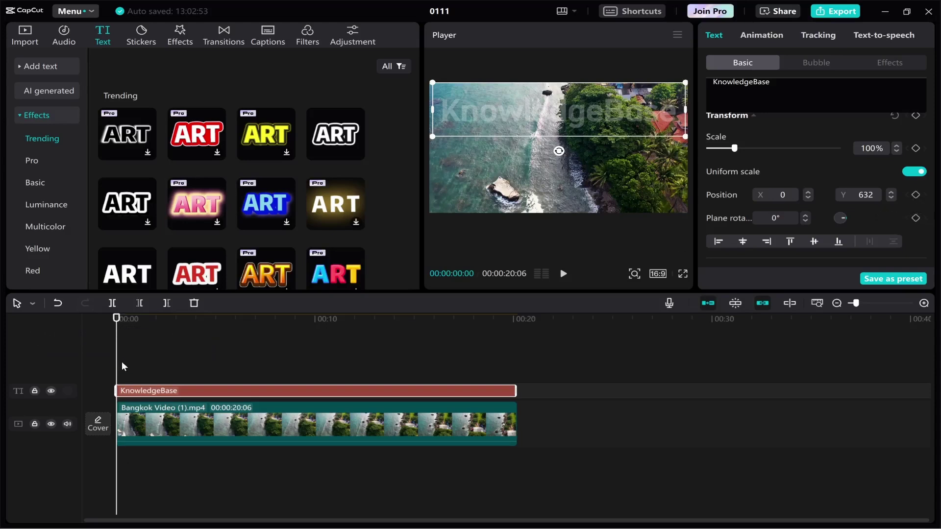
left_click(915, 195)
Step: At 00:00:03:04, move the text down past the lower edge of the video frame to Y -1374, creating a second position keyframe
left_click(122, 338)
left_click_drag(123, 338, 179, 328)
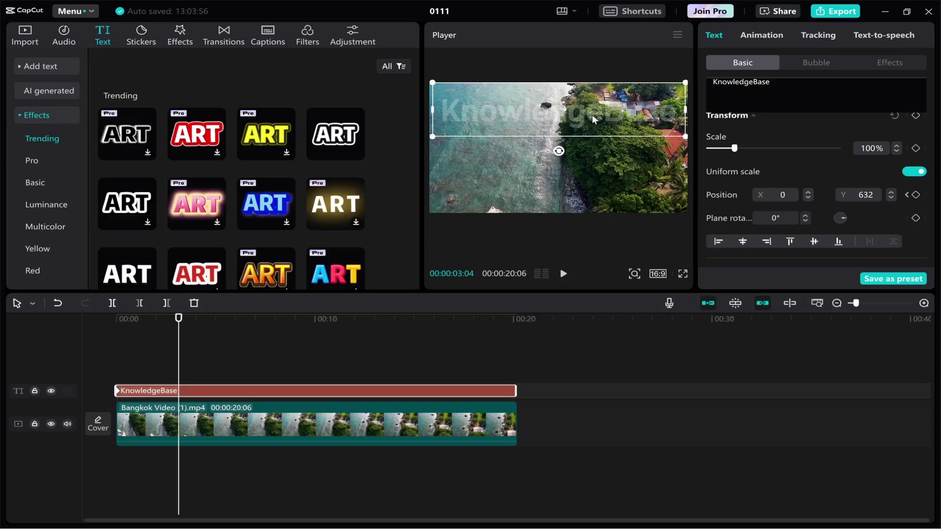
left_click_drag(590, 123, 586, 245)
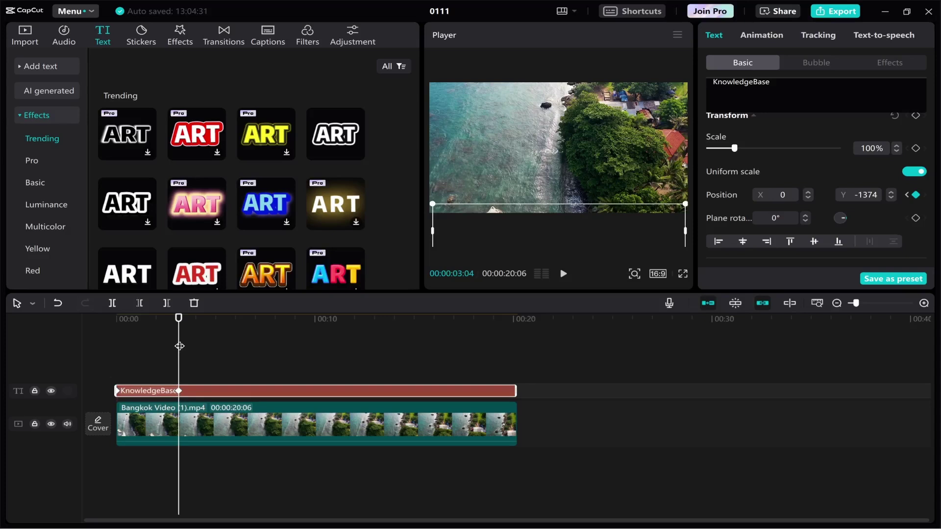
Step: At 00:00:05:24, move the text above the video frame to Y 1433 as a third position keyframe, and return the playhead to the start
left_click_drag(180, 338, 231, 329)
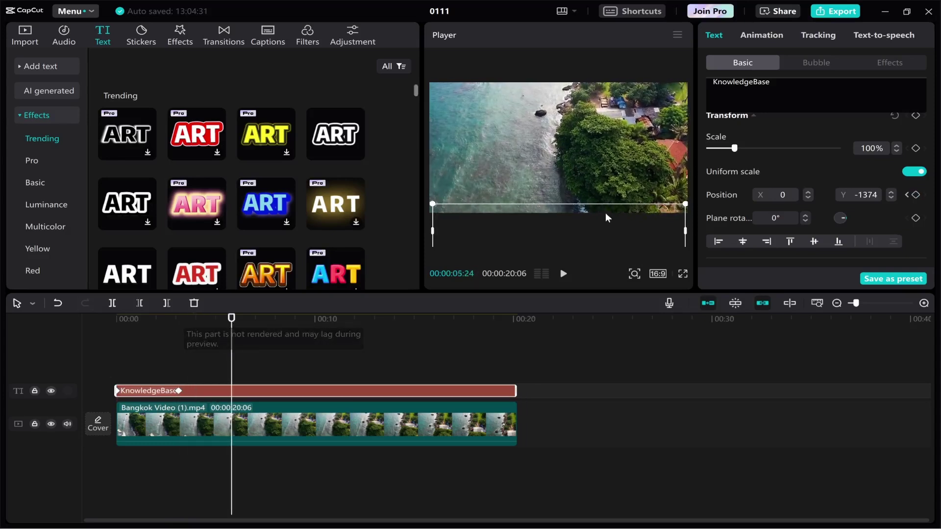
left_click_drag(605, 218, 607, 47)
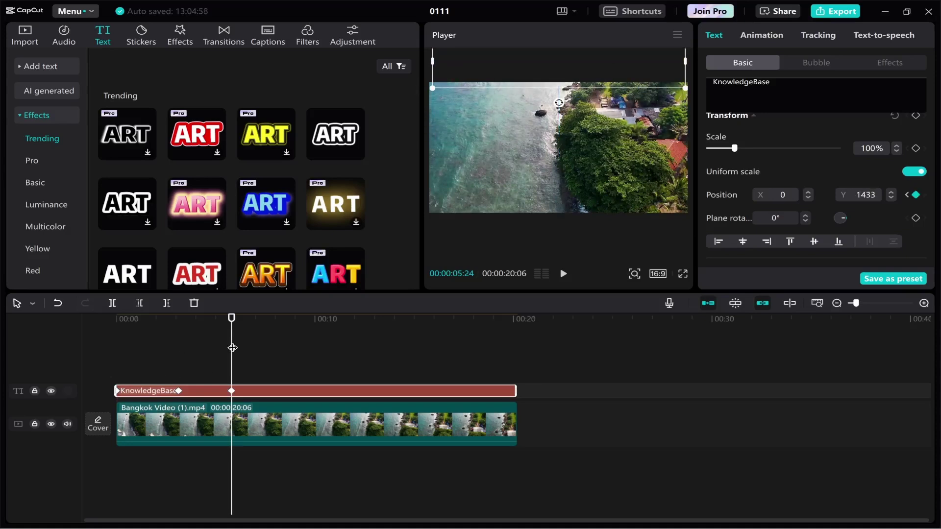
left_click_drag(233, 348, 92, 335)
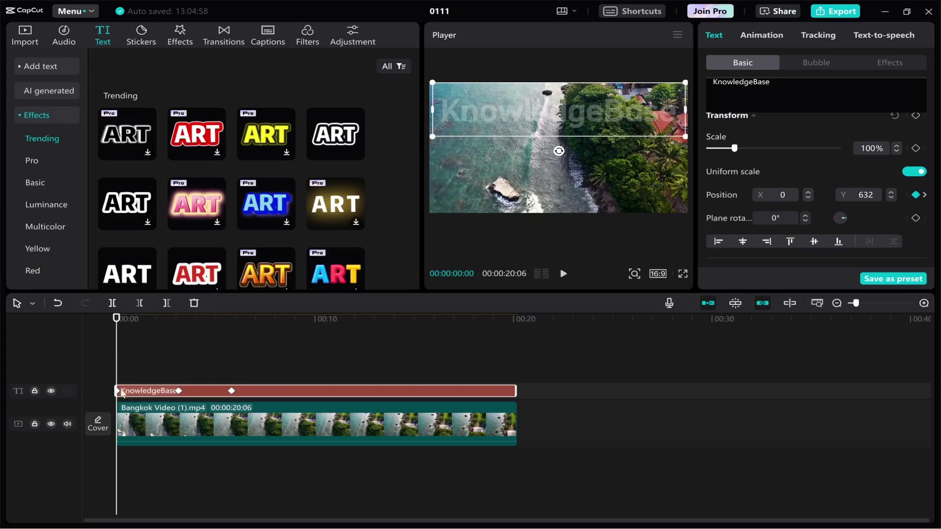
Step: Play back the watermark animation from the start of the video past the third keyframe, pausing at about 00:00:08:00
left_click(858, 304)
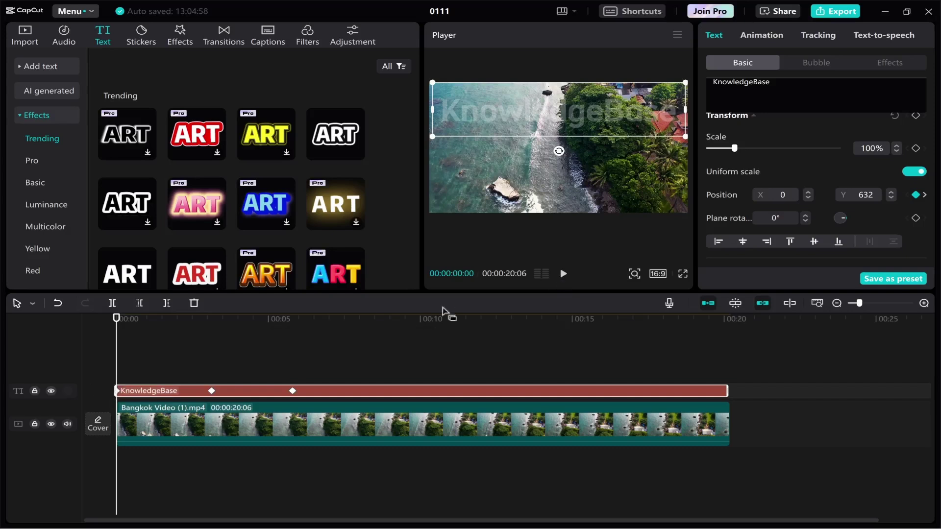
left_click(562, 273)
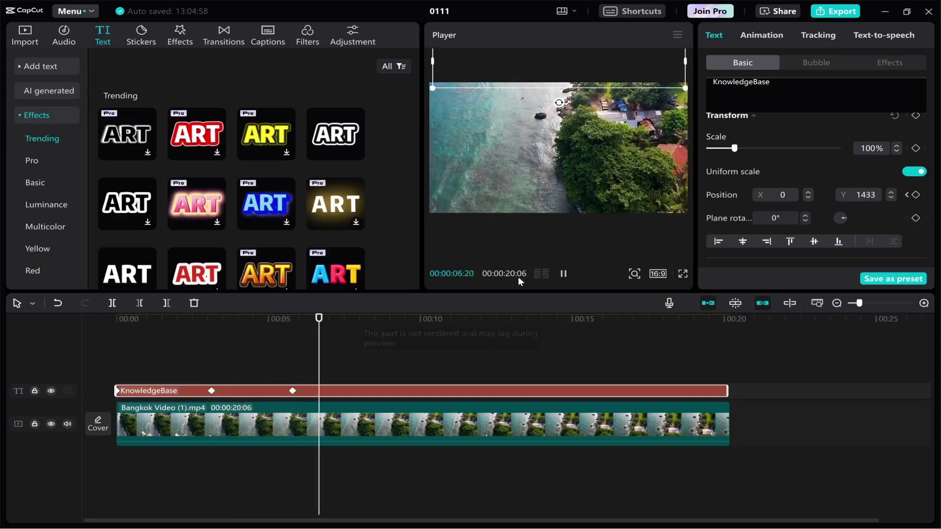
left_click(564, 274)
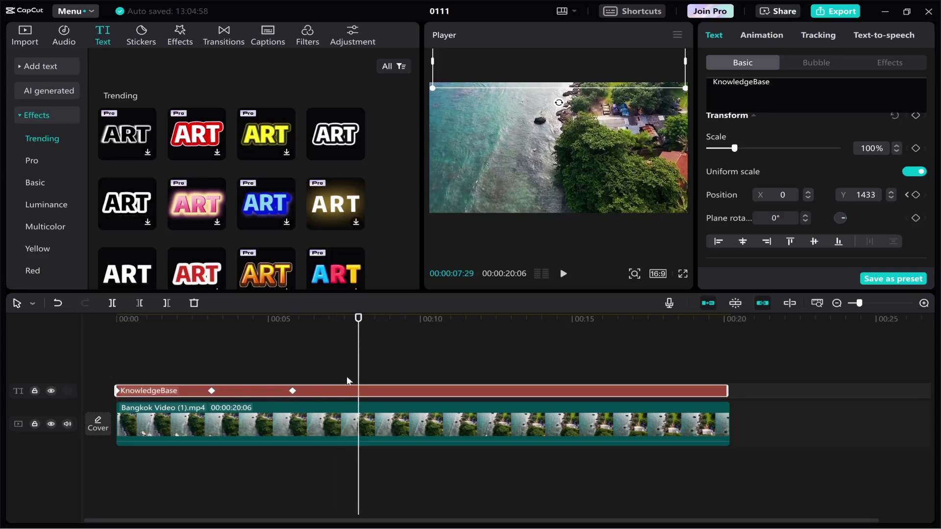
Step: At 00:00:08:00, move the text to the middle of the video frame at Y -67 as a fourth position keyframe, and preview the motion
left_click_drag(590, 81, 588, 158)
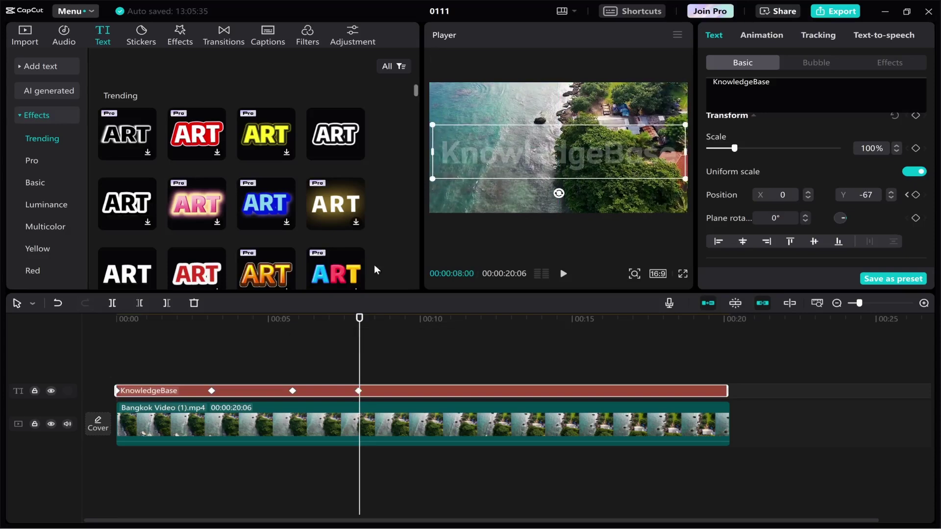
left_click(293, 338)
key("space")
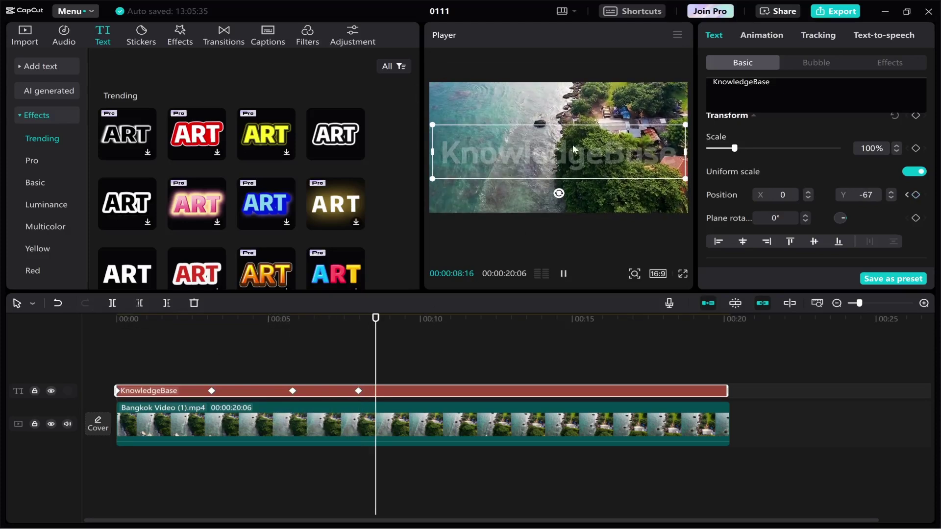
key("space")
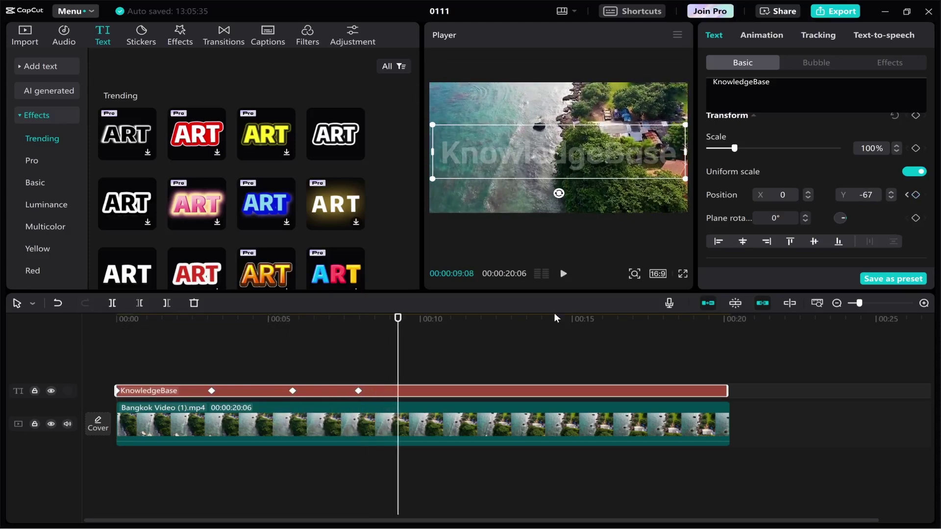